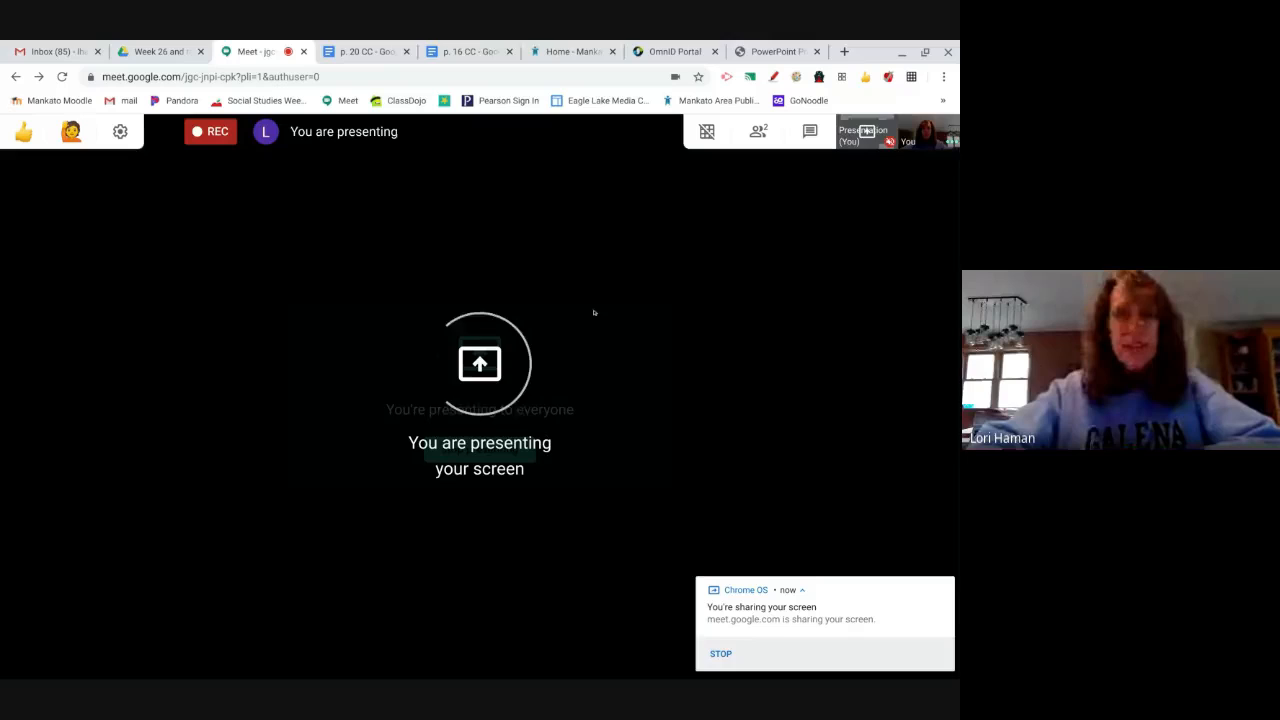
Step: Bring up the p. 16 CC worksheet, dismiss both sharing notices and start the Web Paint overlay
{"action": "left_click", "coordinate": [475, 51]}
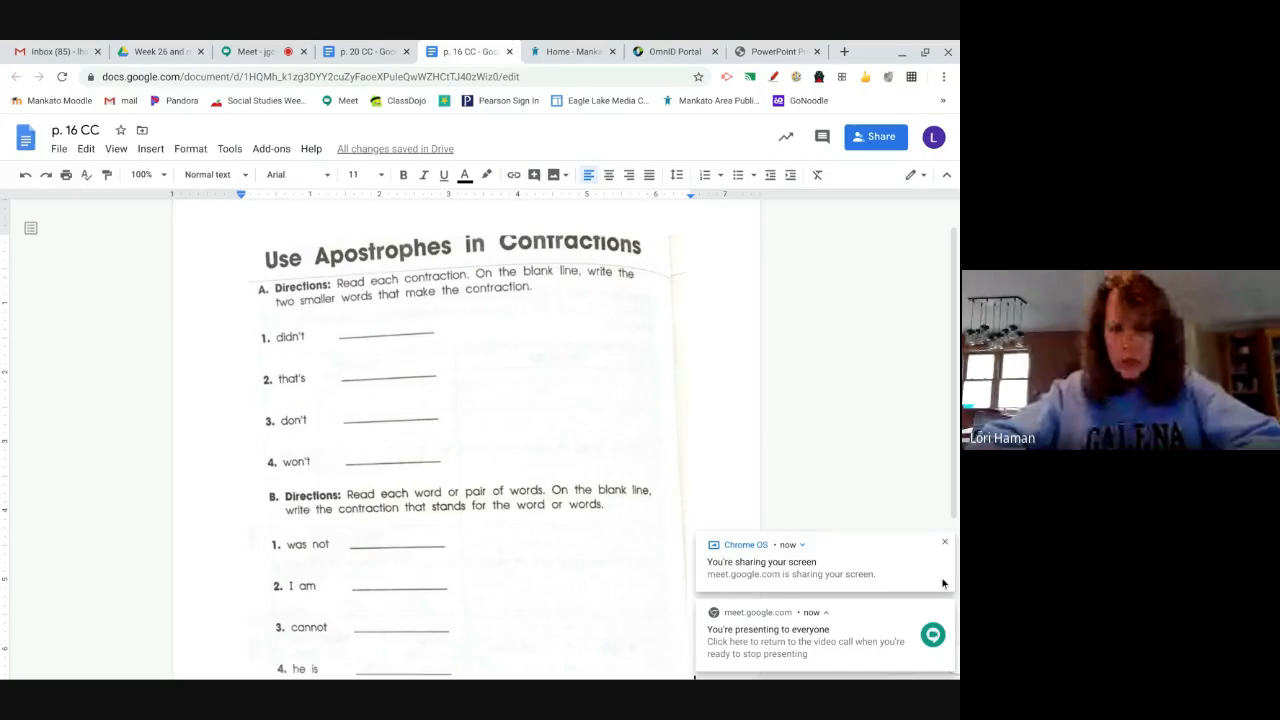
{"action": "left_click", "coordinate": [945, 542]}
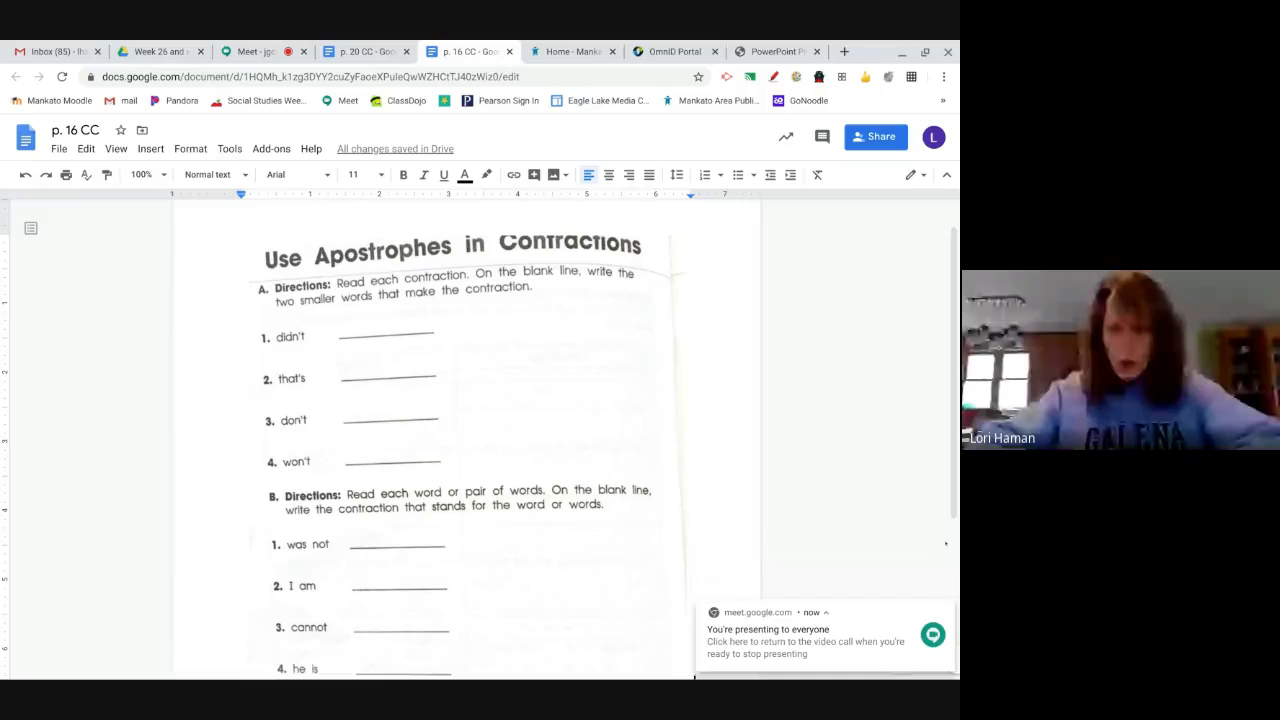
{"action": "left_click", "coordinate": [946, 612]}
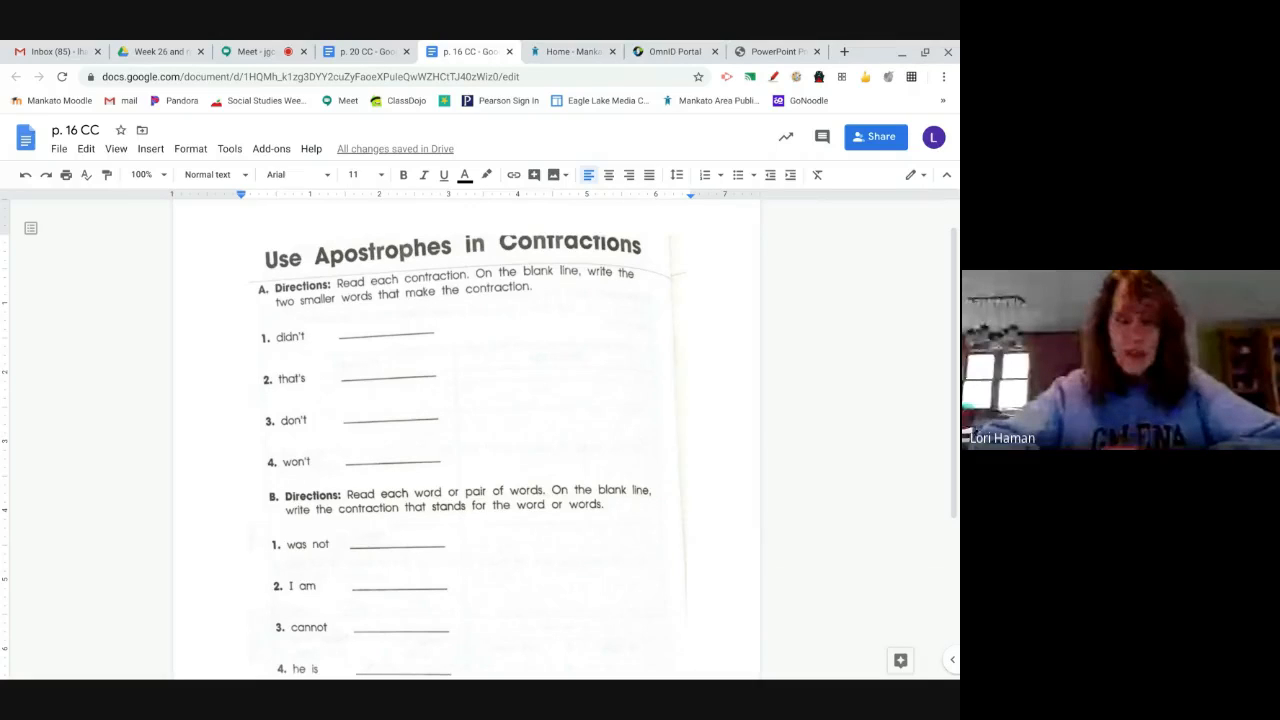
{"action": "left_click", "coordinate": [796, 77]}
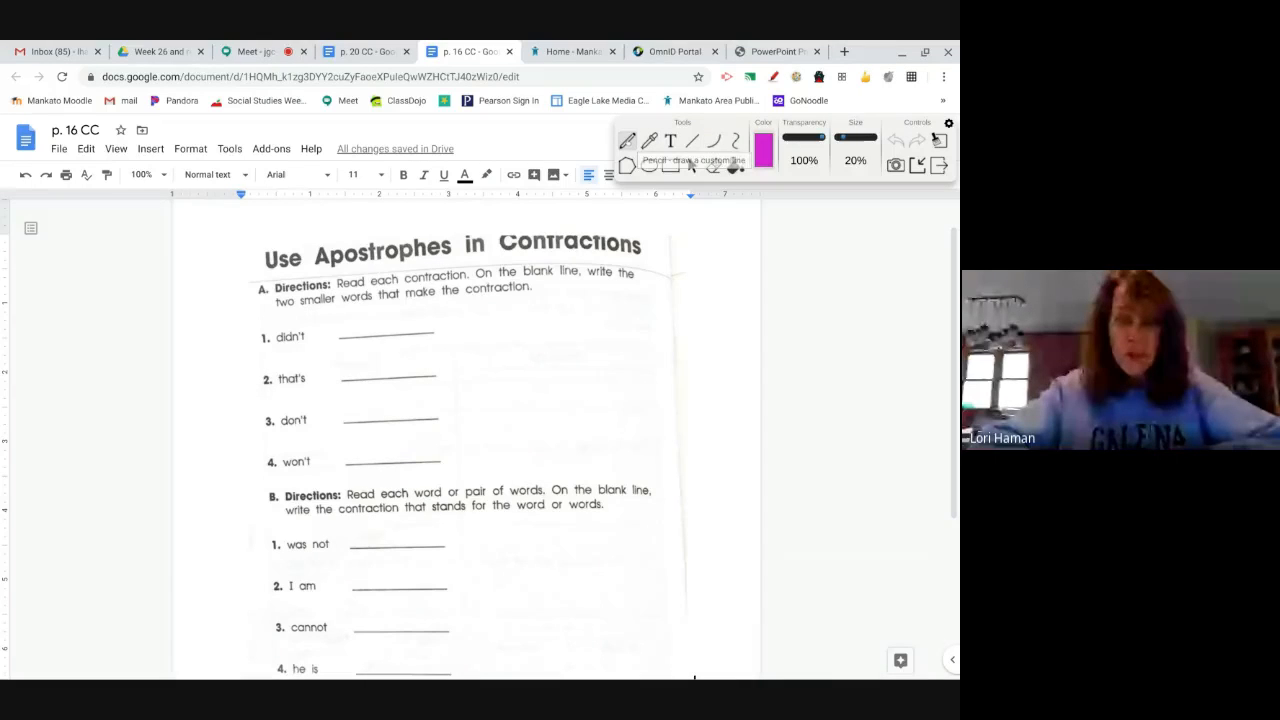
Step: Choose the freehand pencil tool for marking the worksheet
{"action": "left_click", "coordinate": [627, 141]}
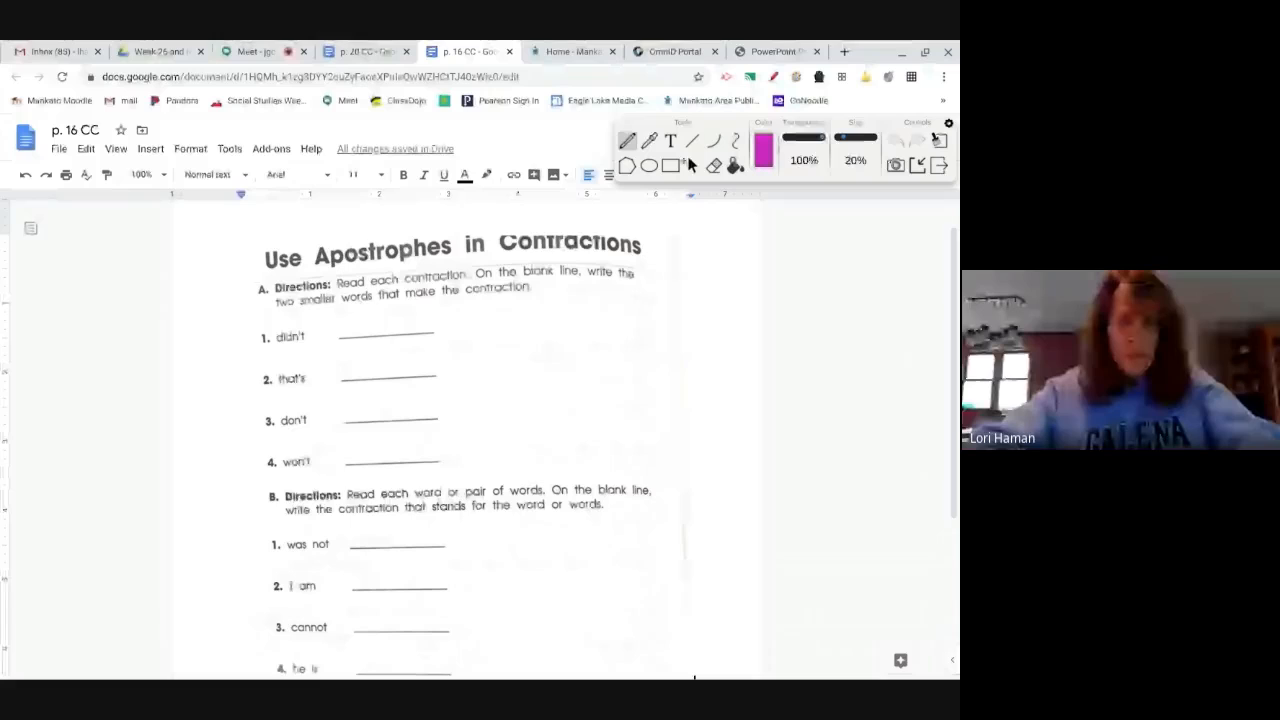
{"action": "scroll", "coordinate": [694, 626], "scroll_direction": "down", "scroll_amount": 1}
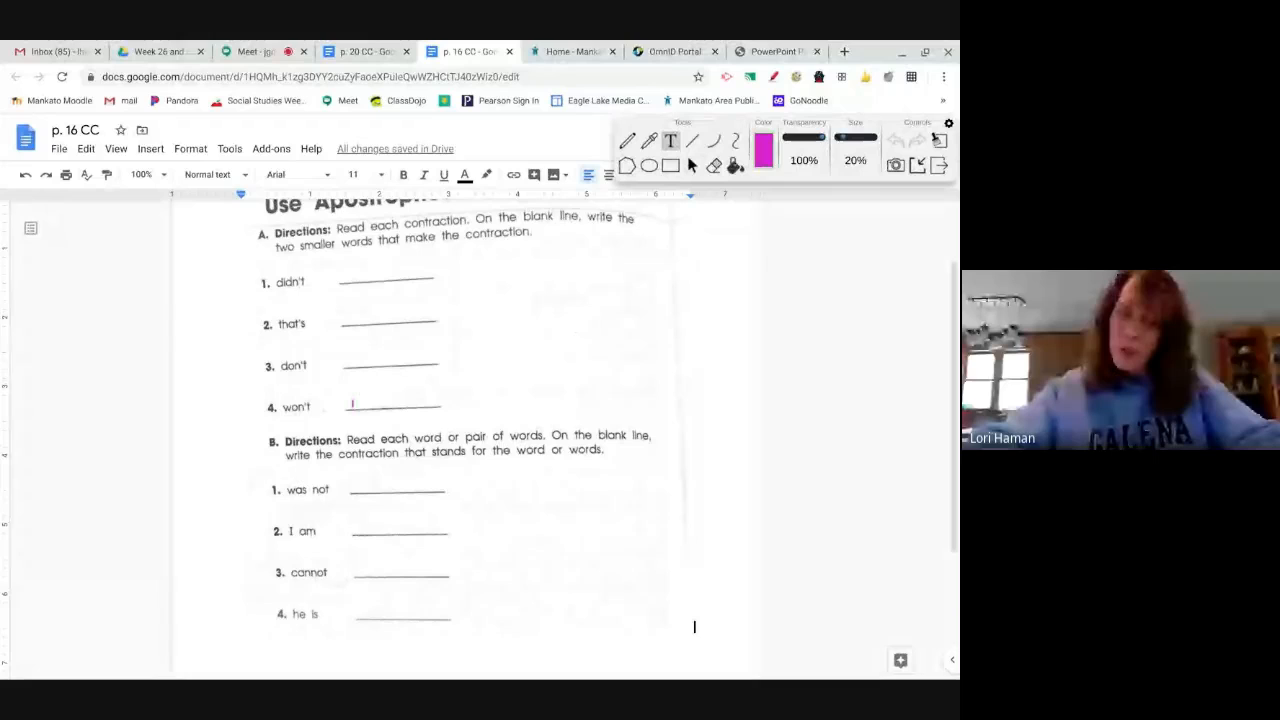
{"action": "type", "text": "wi"}
{"action": "type", "text": "ll n"}
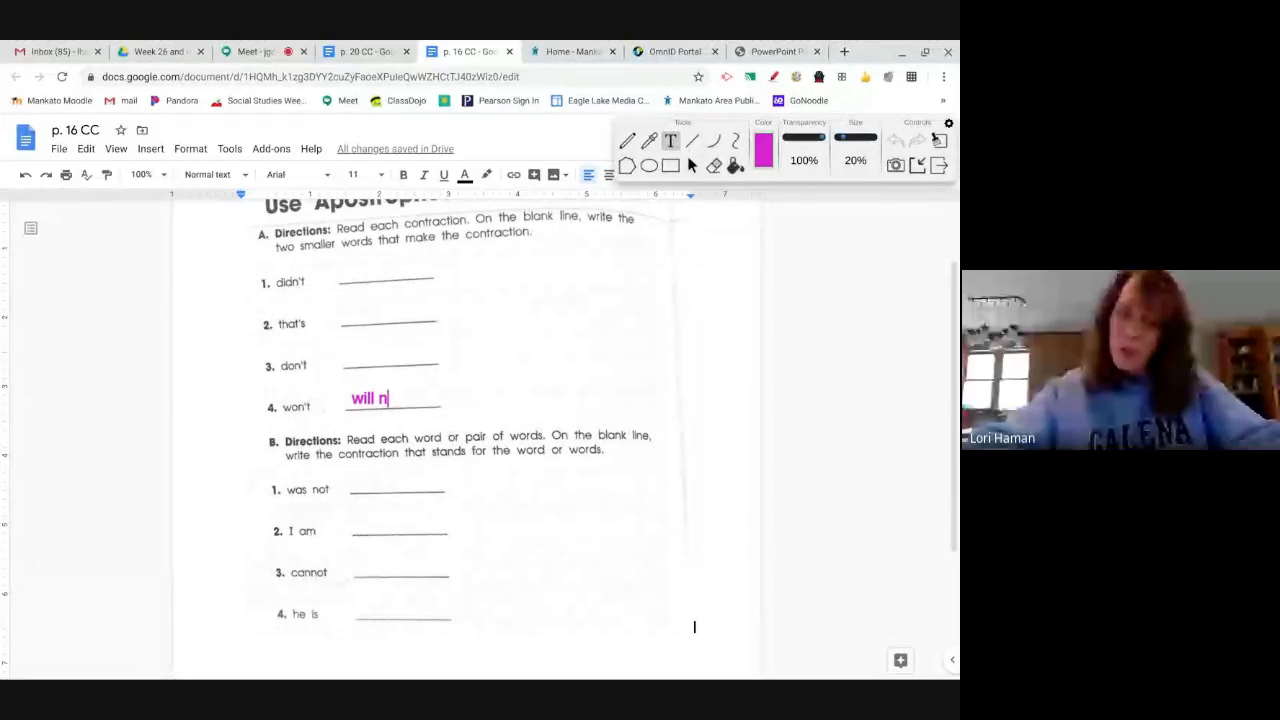
{"action": "type", "text": "ot"}
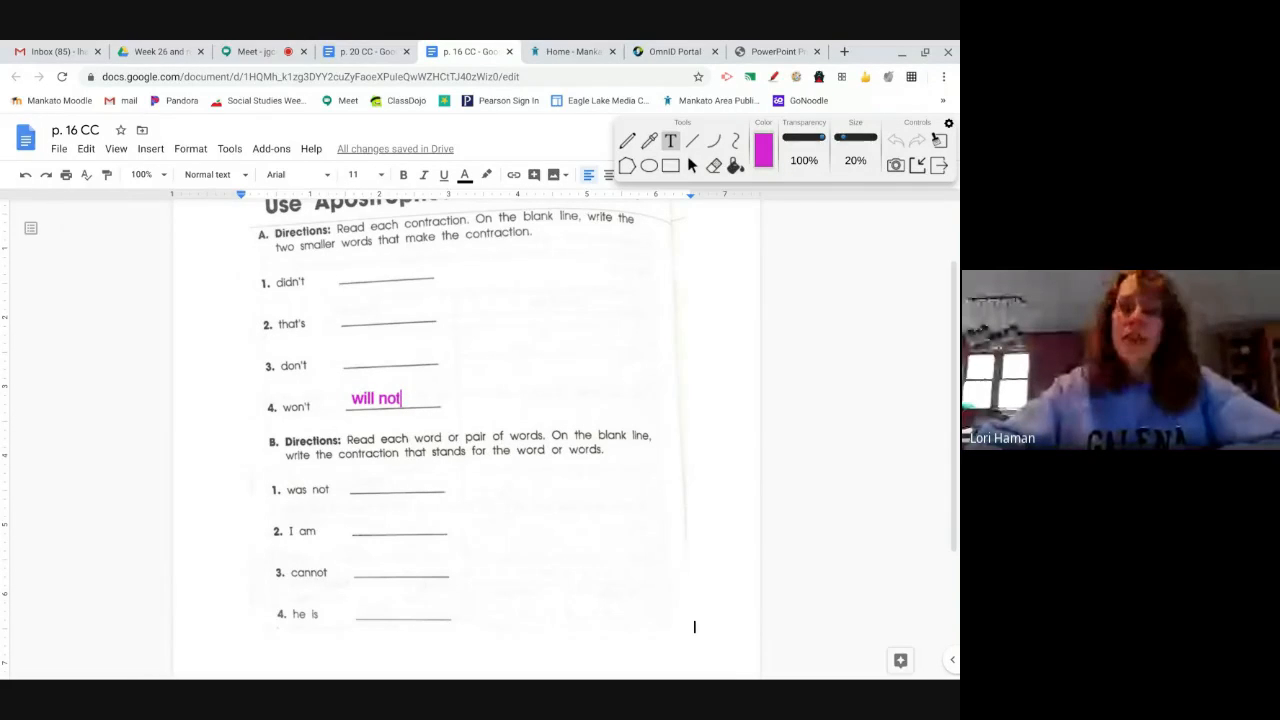
Step: Start a magenta text answer on the blank after '3. cannot'
{"action": "left_click", "coordinate": [369, 566]}
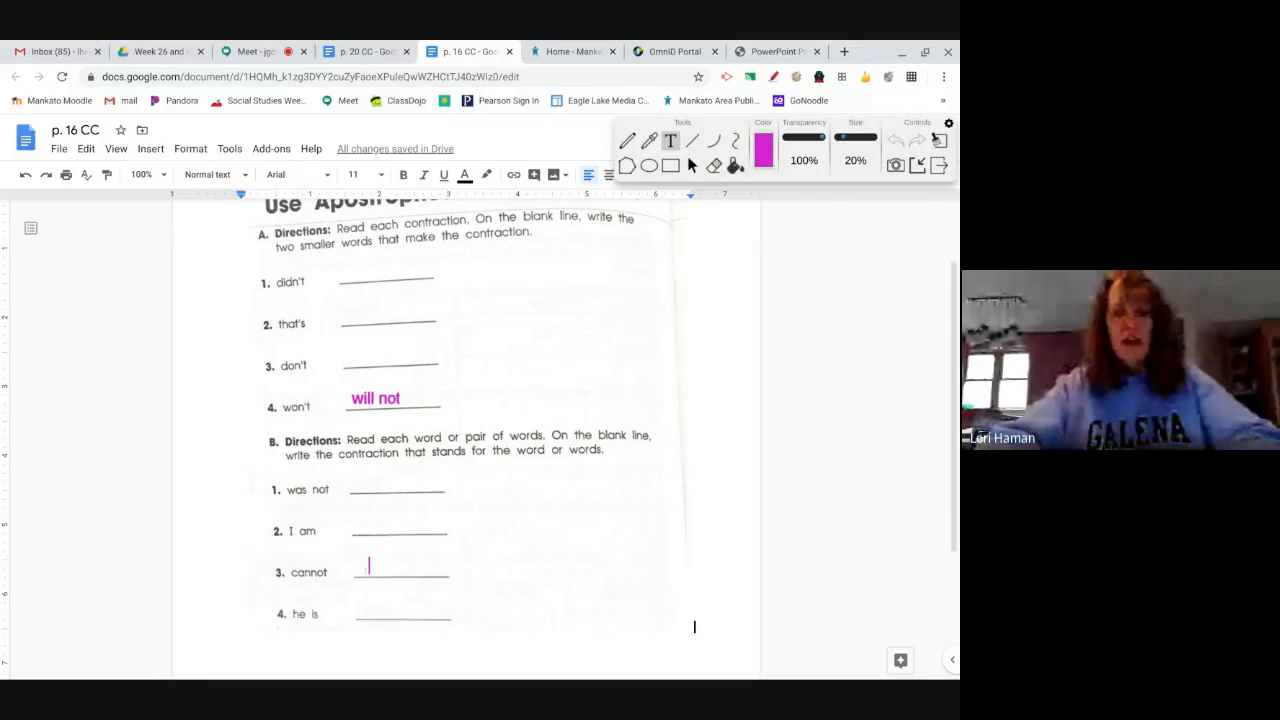
{"action": "type", "text": "can"}
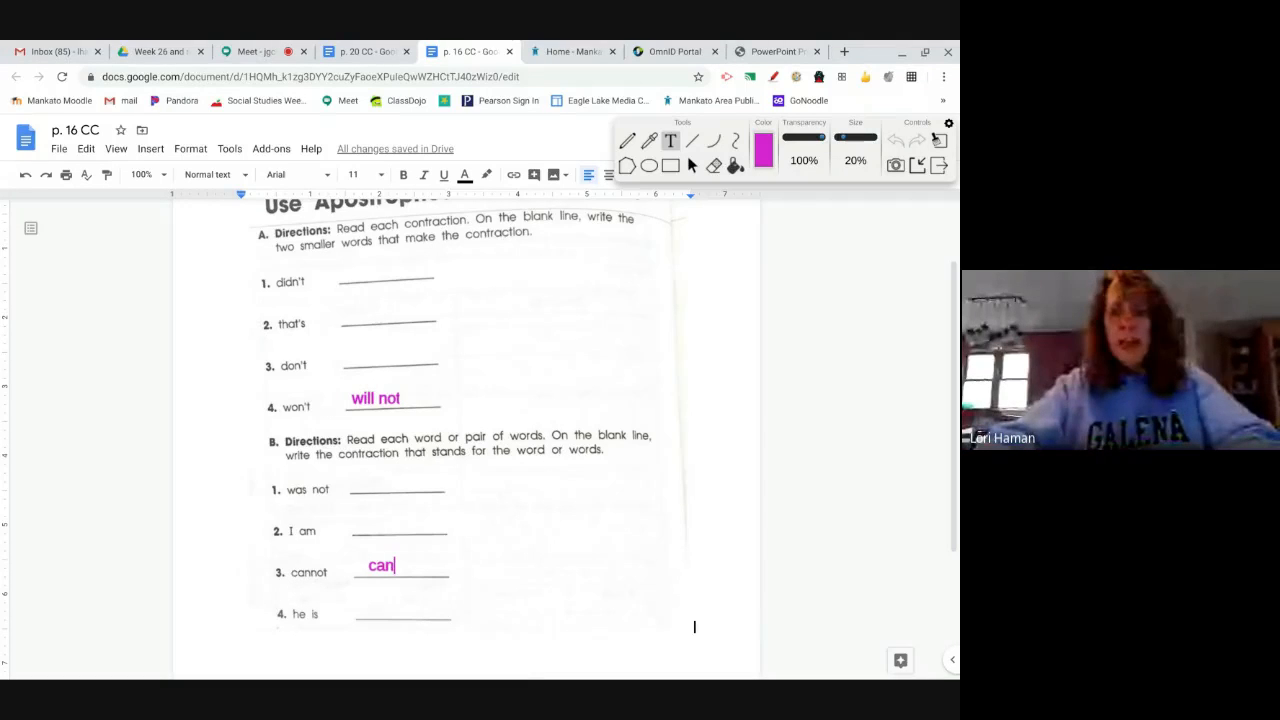
{"action": "type", "text": "'t"}
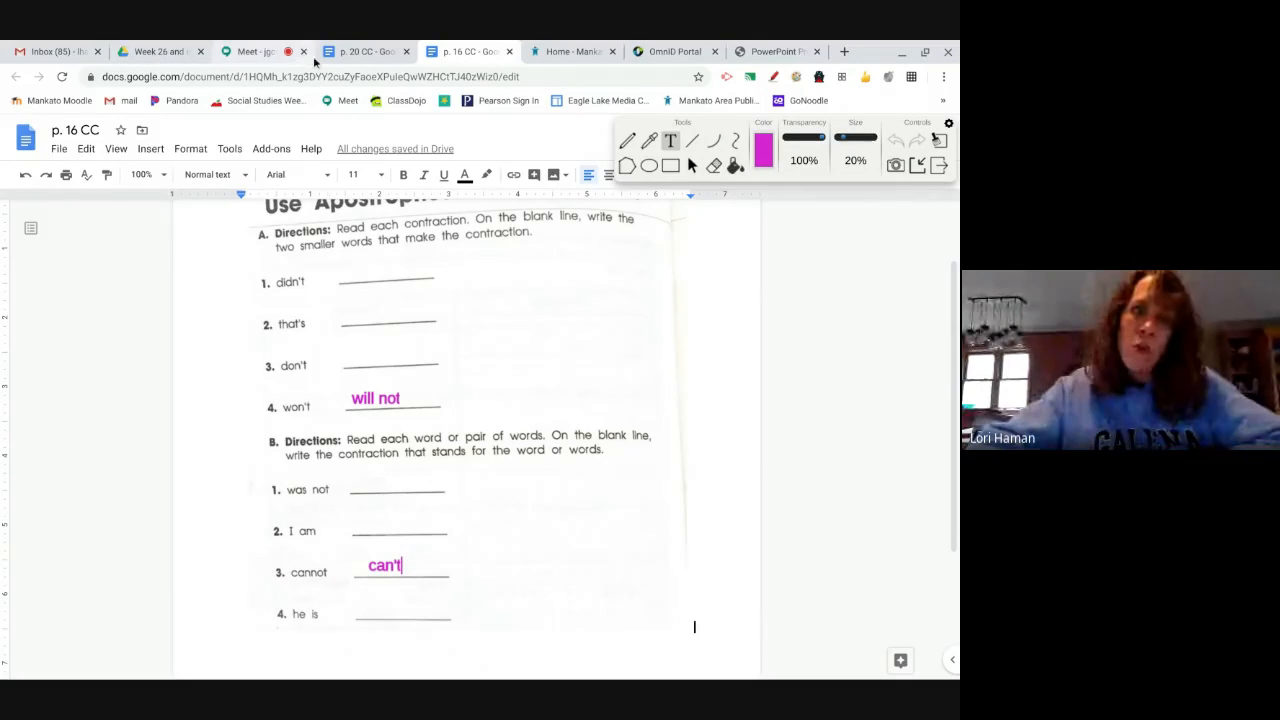
Step: Switch back to the Google Meet call showing the presenting screen
{"action": "left_click", "coordinate": [253, 54]}
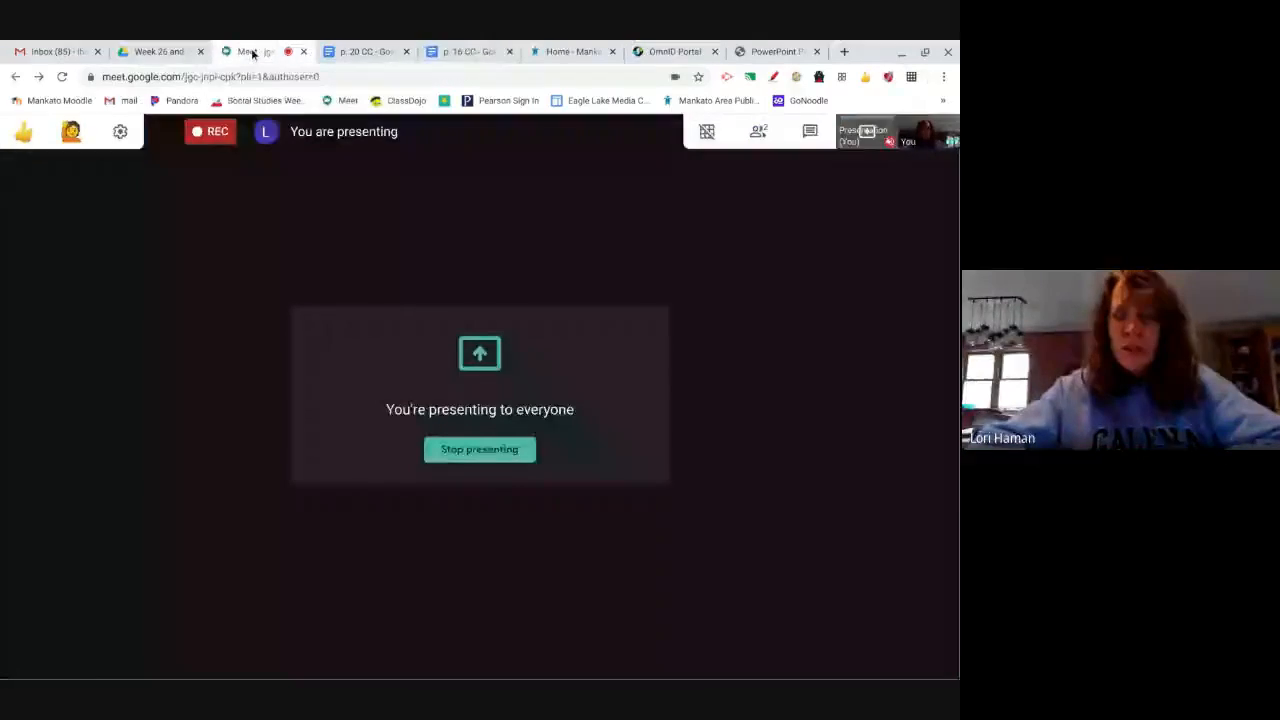